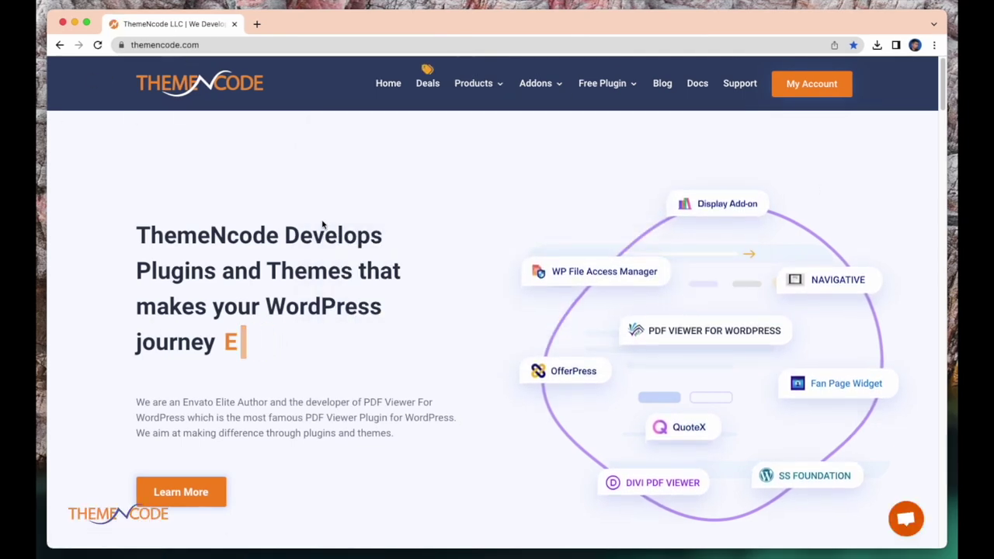
Open the PDF Viewer for WordPress product page and choose Buy Now for the Regular License.
{"action": "left_click", "coordinate": [691, 334]}
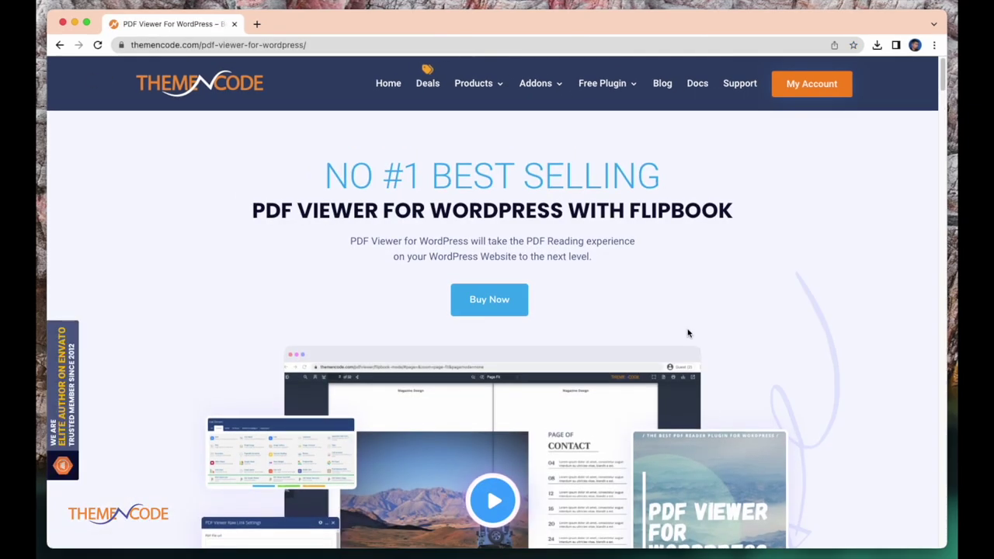
{"action": "left_click", "coordinate": [497, 308]}
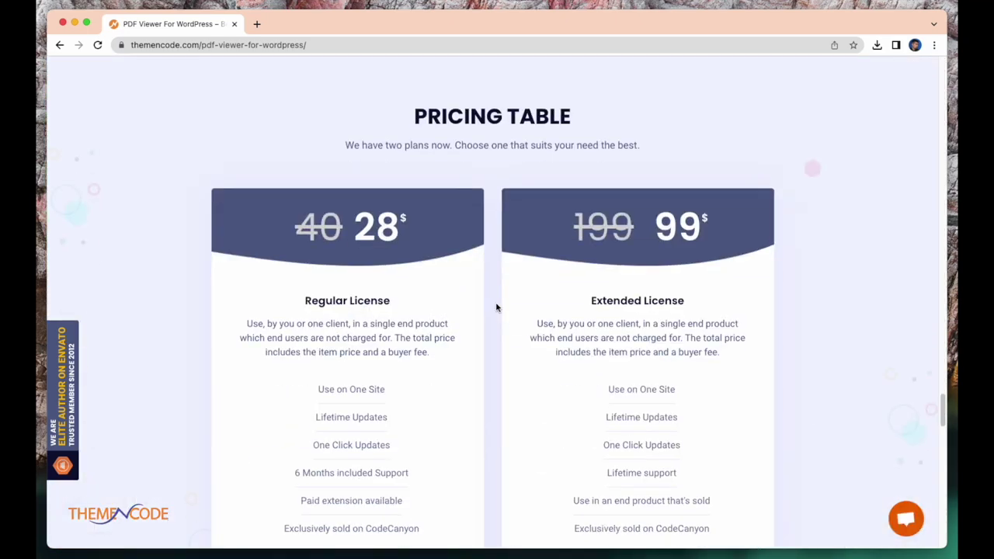
{"action": "scroll", "coordinate": [430, 365], "scroll_direction": "down", "scroll_amount": 5}
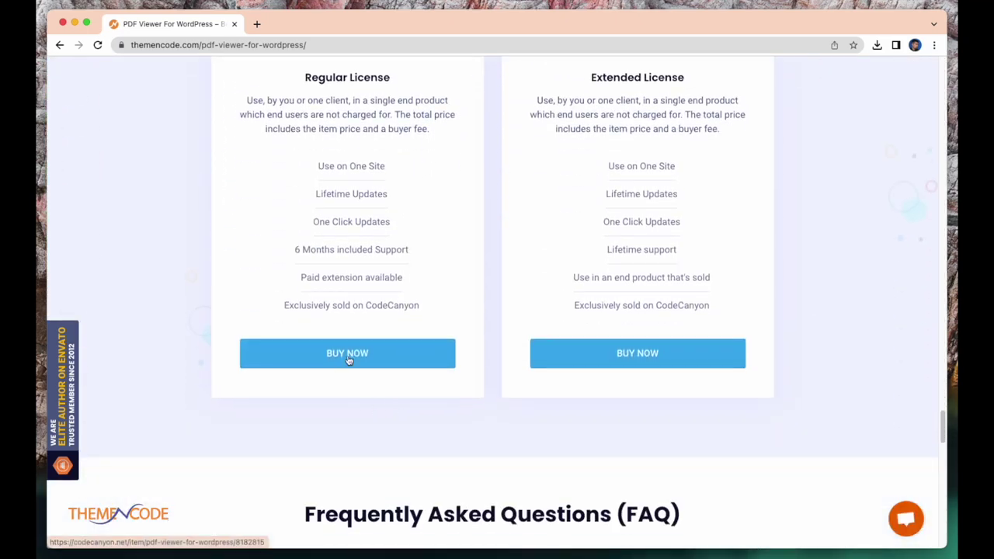
{"action": "left_click", "coordinate": [349, 358]}
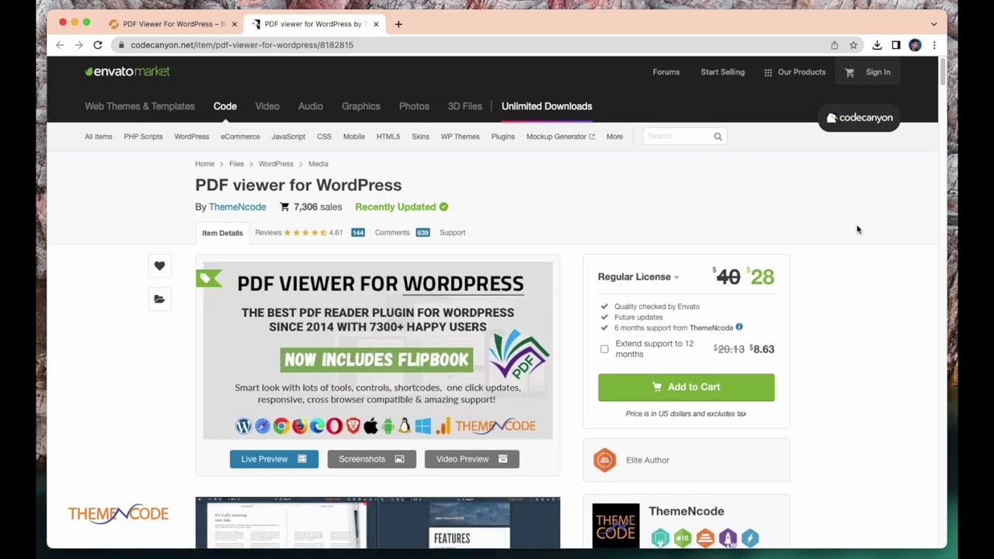
Scroll the CodeCanyon item page through its feature description and back up to the $28 price.
{"action": "scroll", "coordinate": [888, 295], "scroll_direction": "down", "scroll_amount": 1}
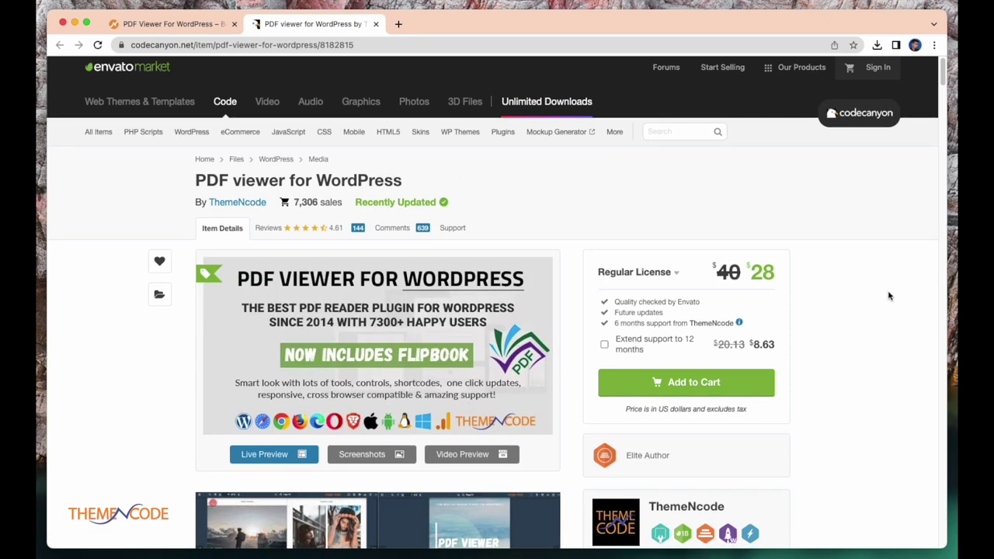
{"action": "scroll", "coordinate": [890, 295], "scroll_direction": "down", "scroll_amount": 1}
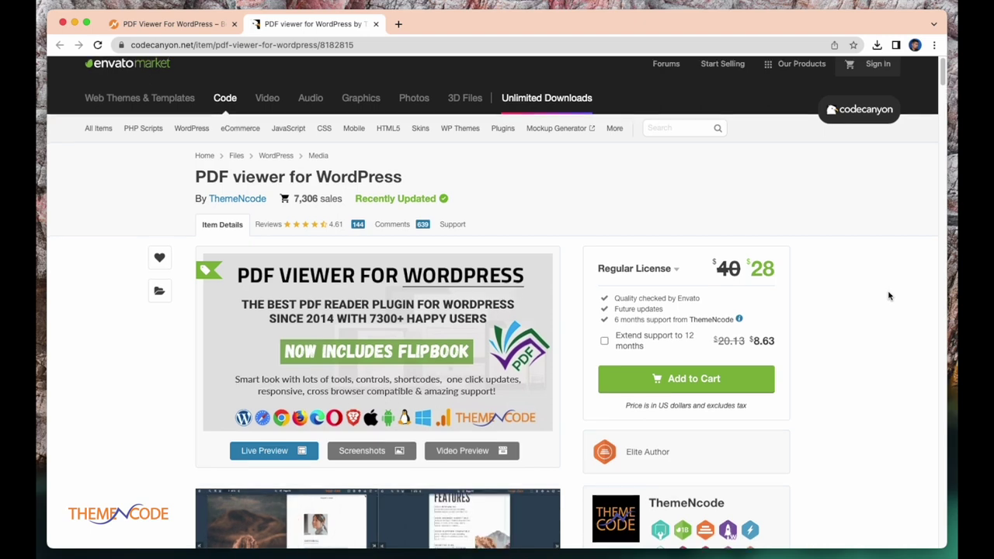
{"action": "scroll", "coordinate": [890, 295], "scroll_direction": "down", "scroll_amount": 1}
{"action": "scroll", "coordinate": [889, 295], "scroll_direction": "down", "scroll_amount": 2}
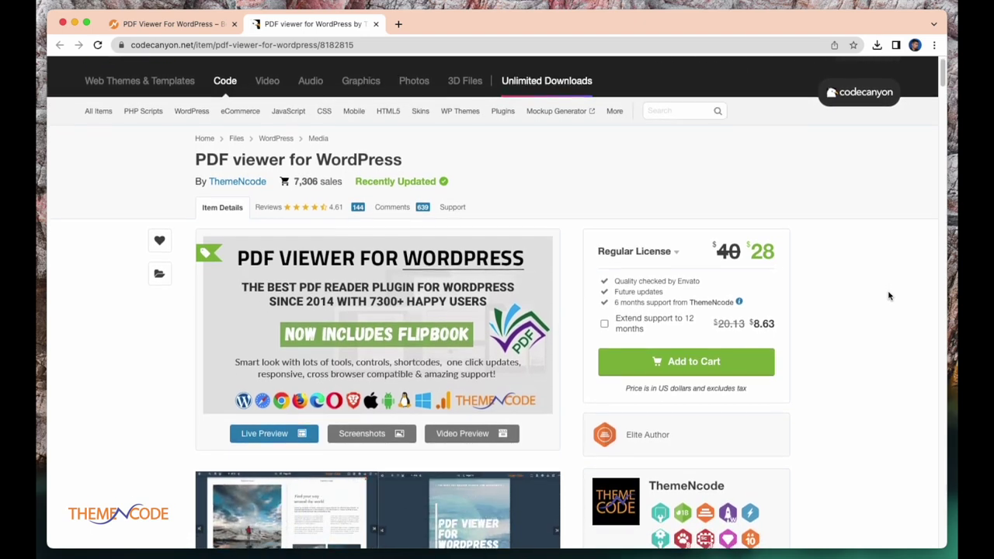
{"action": "scroll", "coordinate": [889, 296], "scroll_direction": "down", "scroll_amount": 1}
{"action": "scroll", "coordinate": [890, 295], "scroll_direction": "down", "scroll_amount": 2}
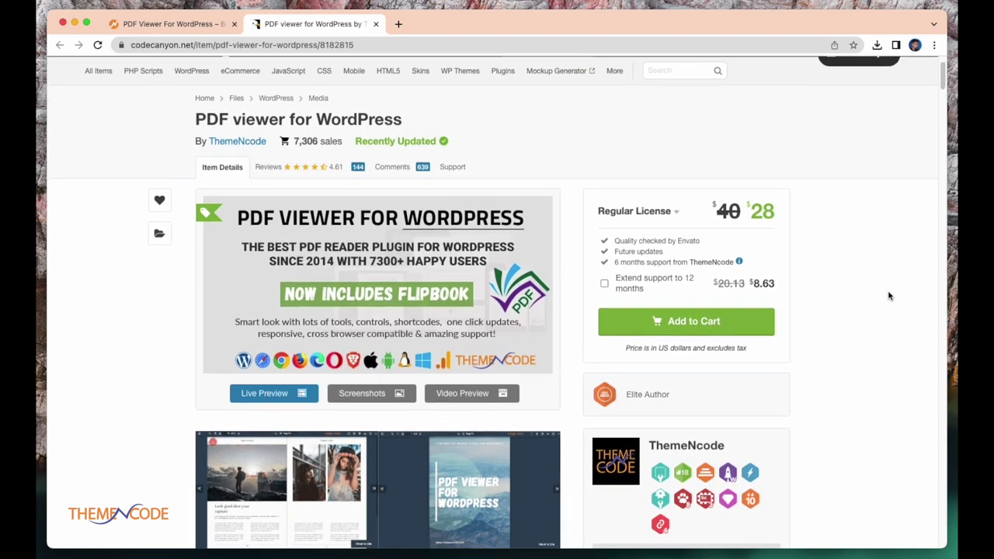
{"action": "scroll", "coordinate": [890, 295], "scroll_direction": "down", "scroll_amount": 1}
{"action": "scroll", "coordinate": [889, 296], "scroll_direction": "down", "scroll_amount": 1}
{"action": "scroll", "coordinate": [890, 296], "scroll_direction": "down", "scroll_amount": 2}
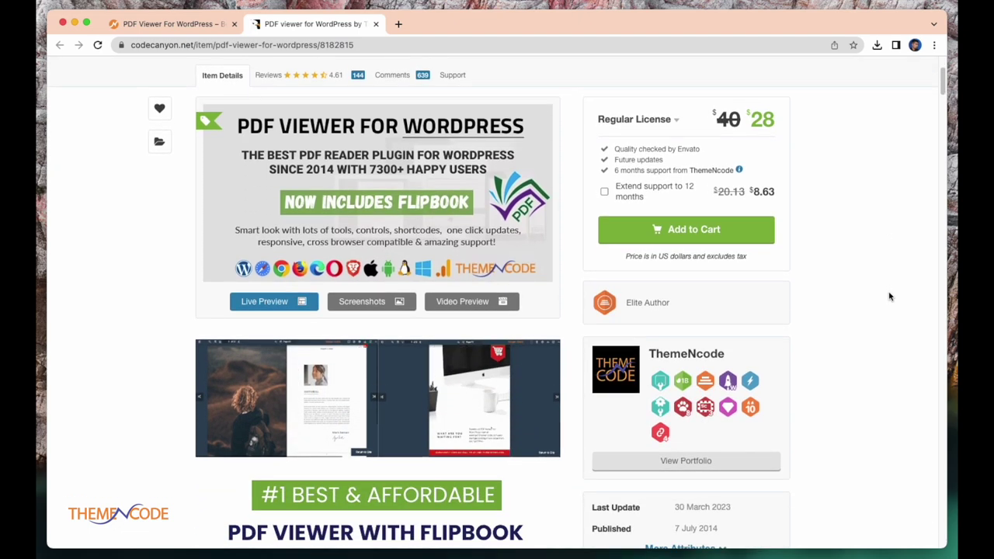
{"action": "scroll", "coordinate": [890, 297], "scroll_direction": "down", "scroll_amount": 1}
{"action": "scroll", "coordinate": [890, 297], "scroll_direction": "down", "scroll_amount": 3}
{"action": "scroll", "coordinate": [890, 297], "scroll_direction": "down", "scroll_amount": 2}
{"action": "scroll", "coordinate": [890, 297], "scroll_direction": "down", "scroll_amount": 2}
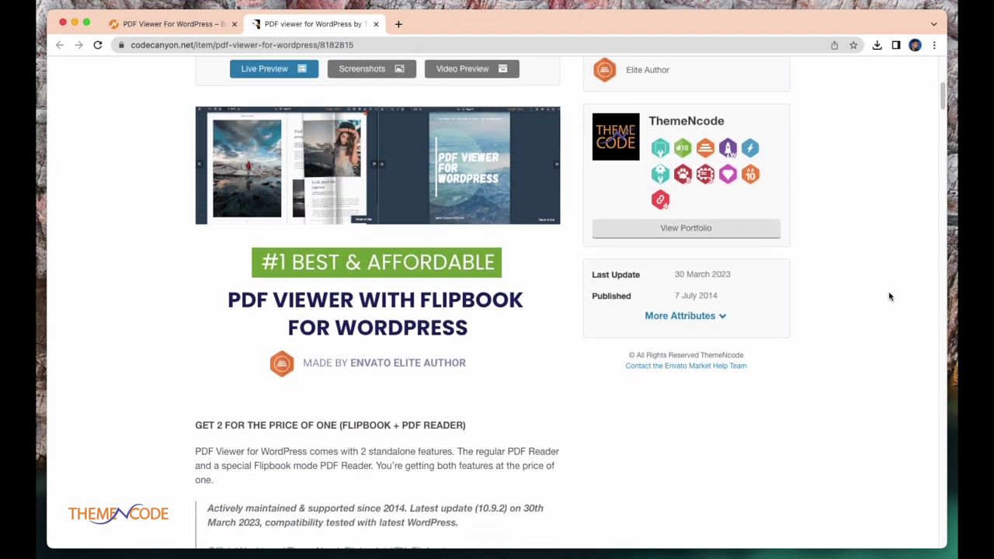
{"action": "scroll", "coordinate": [890, 297], "scroll_direction": "down", "scroll_amount": 1}
{"action": "scroll", "coordinate": [890, 297], "scroll_direction": "down", "scroll_amount": 2}
{"action": "scroll", "coordinate": [890, 297], "scroll_direction": "down", "scroll_amount": 1}
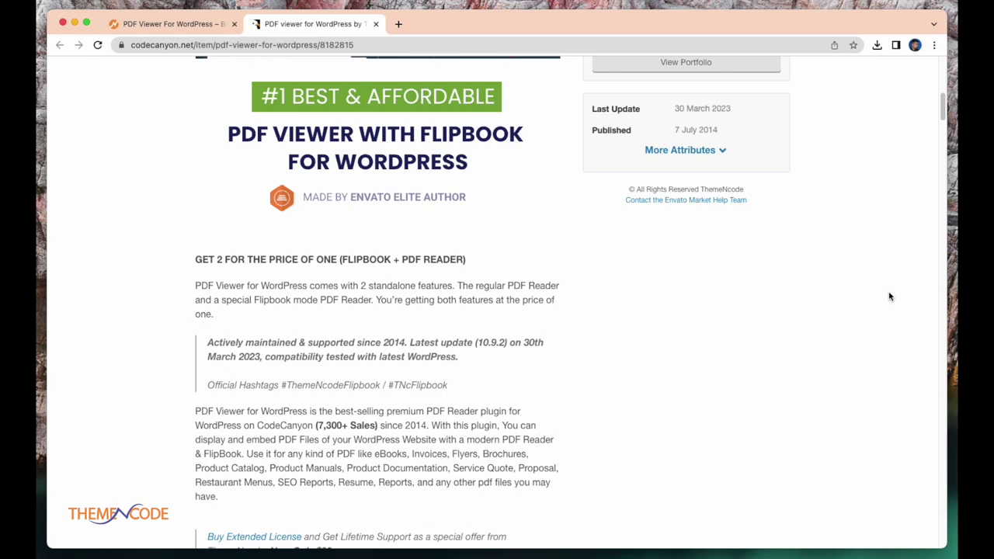
{"action": "scroll", "coordinate": [890, 297], "scroll_direction": "down", "scroll_amount": 4}
{"action": "scroll", "coordinate": [885, 300], "scroll_direction": "down", "scroll_amount": 3}
{"action": "scroll", "coordinate": [886, 300], "scroll_direction": "down", "scroll_amount": 5}
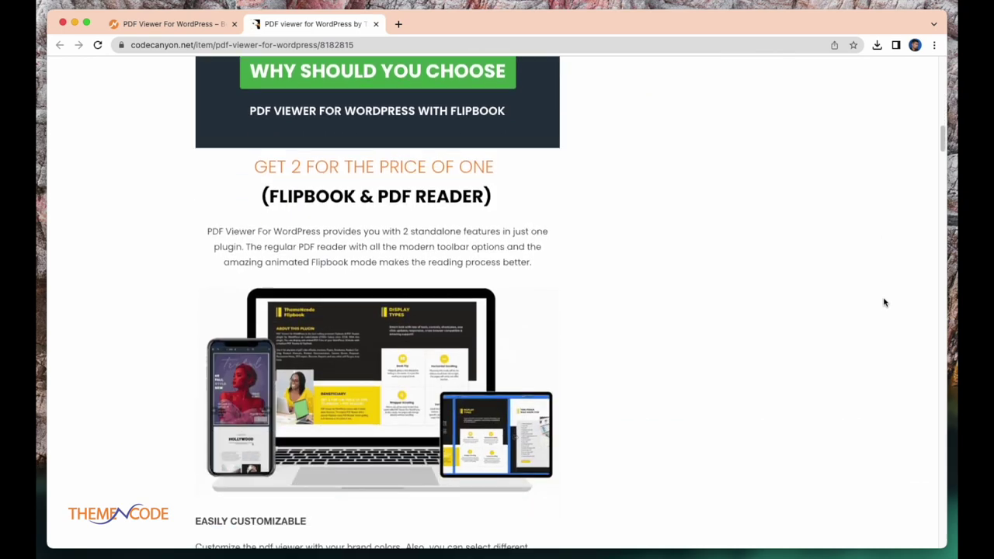
{"action": "scroll", "coordinate": [884, 302], "scroll_direction": "up", "scroll_amount": 8}
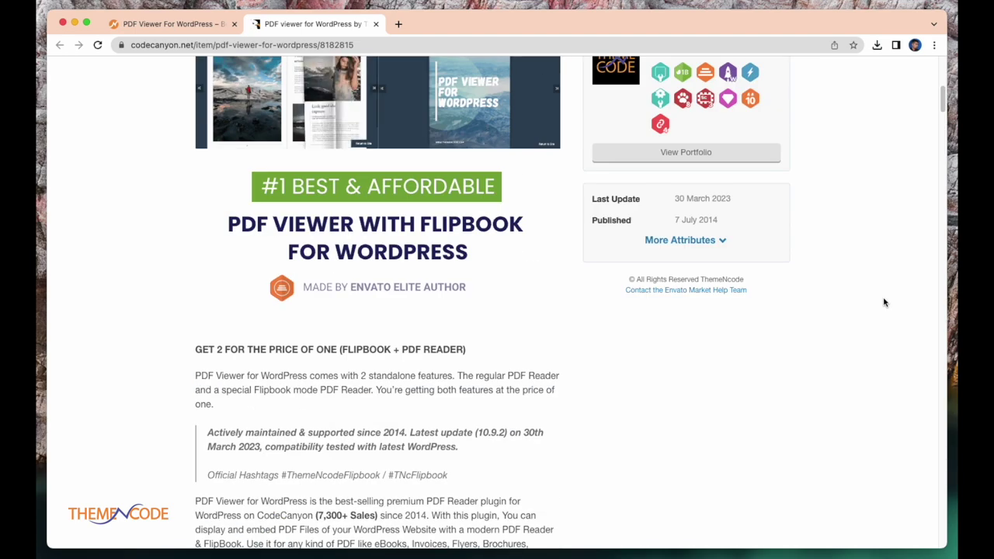
{"action": "scroll", "coordinate": [884, 303], "scroll_direction": "up", "scroll_amount": 6}
{"action": "scroll", "coordinate": [884, 303], "scroll_direction": "up", "scroll_amount": 2}
{"action": "scroll", "coordinate": [884, 302], "scroll_direction": "down", "scroll_amount": 2}
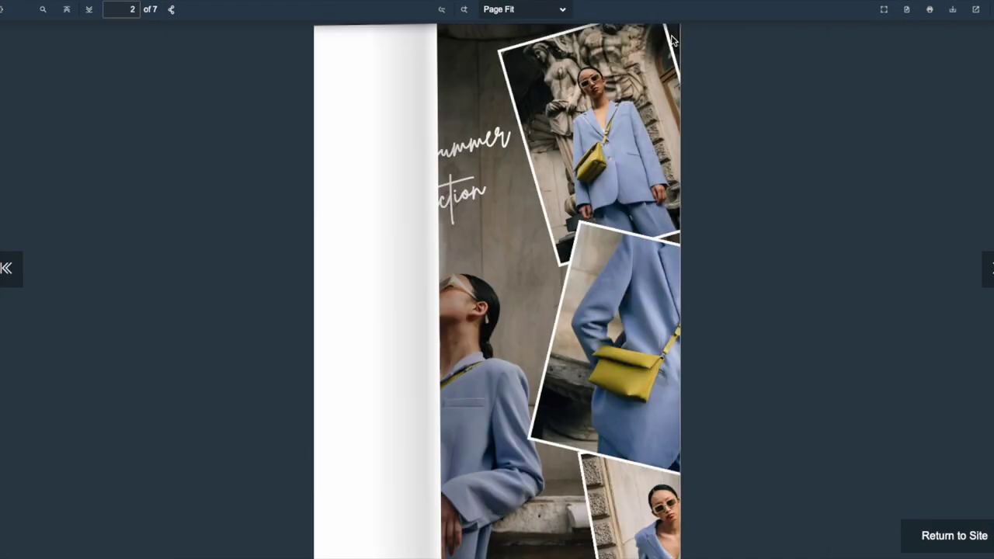
Turn to the Wedding Photography page and switch the flipbook to Odd Spreads.
{"action": "left_click", "coordinate": [673, 39]}
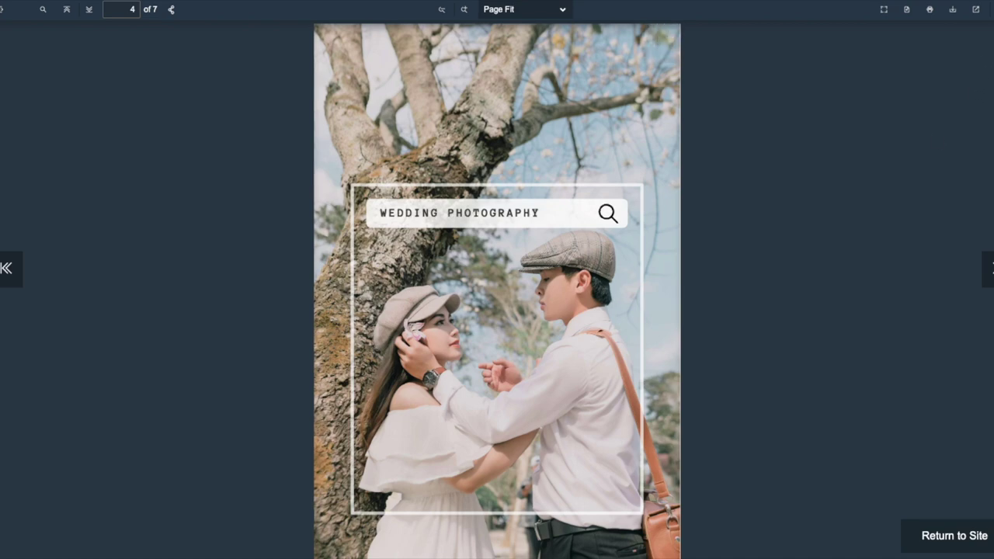
{"action": "left_click", "coordinate": [976, 9]}
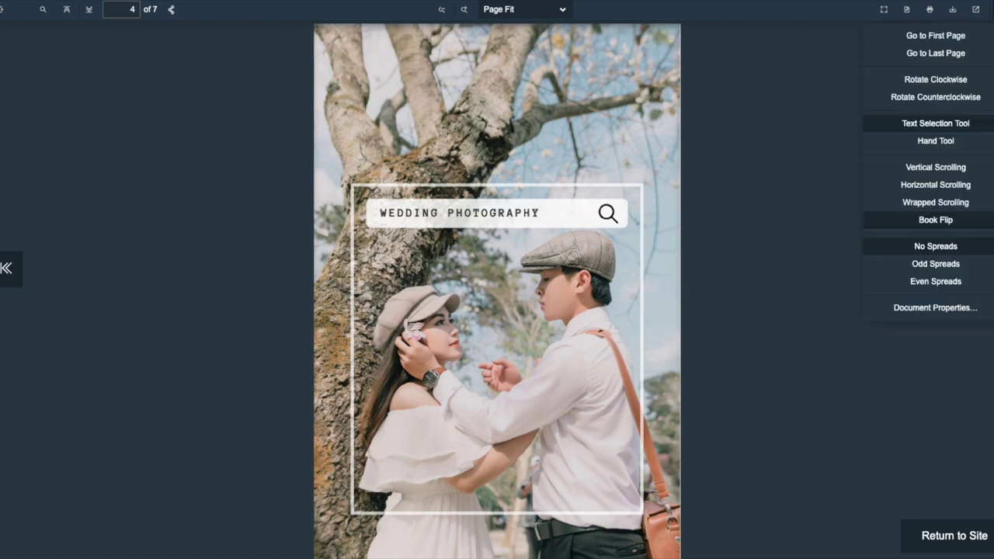
{"action": "left_click", "coordinate": [956, 264]}
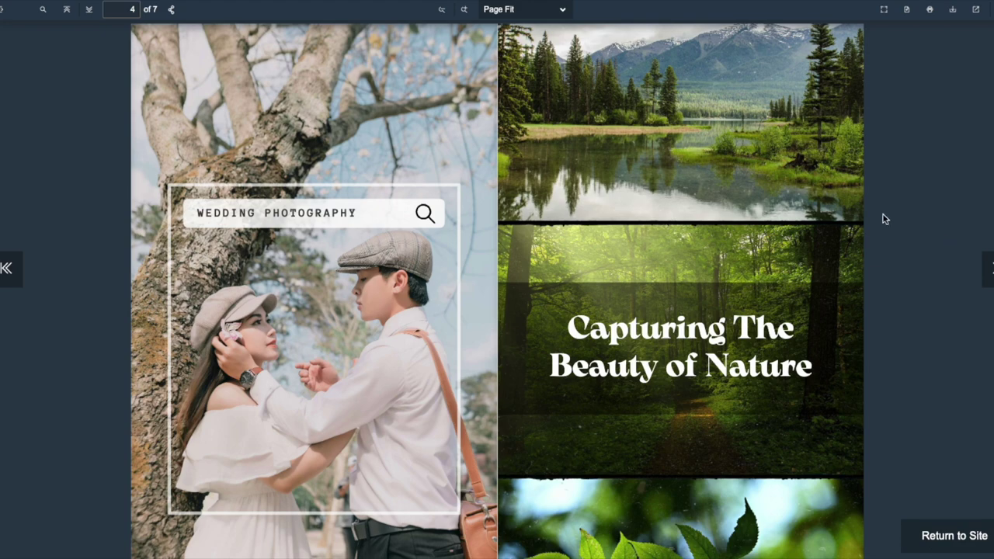
Flip back to the Nature Photography cover, then forward to the Environment Day spread.
{"action": "left_click", "coordinate": [150, 38]}
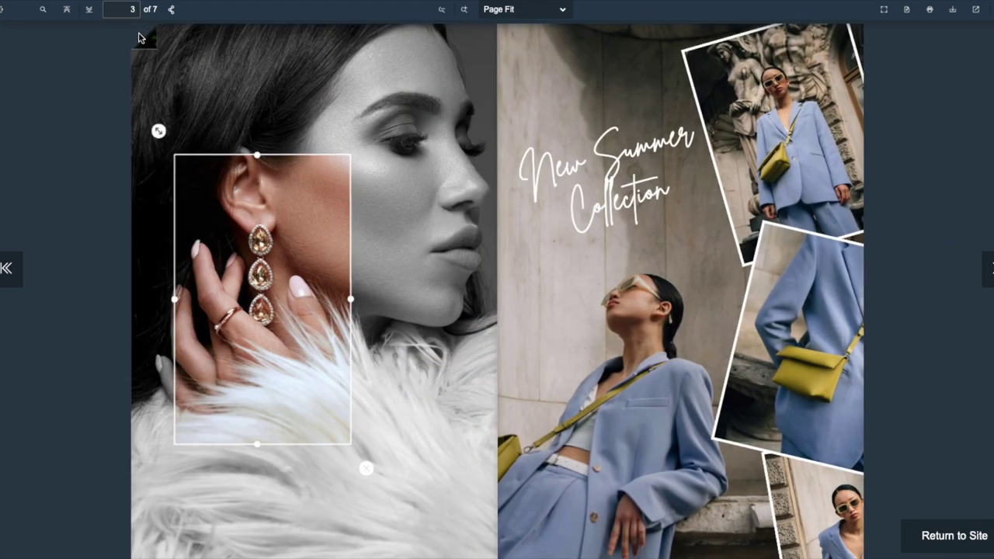
{"action": "left_click", "coordinate": [139, 37]}
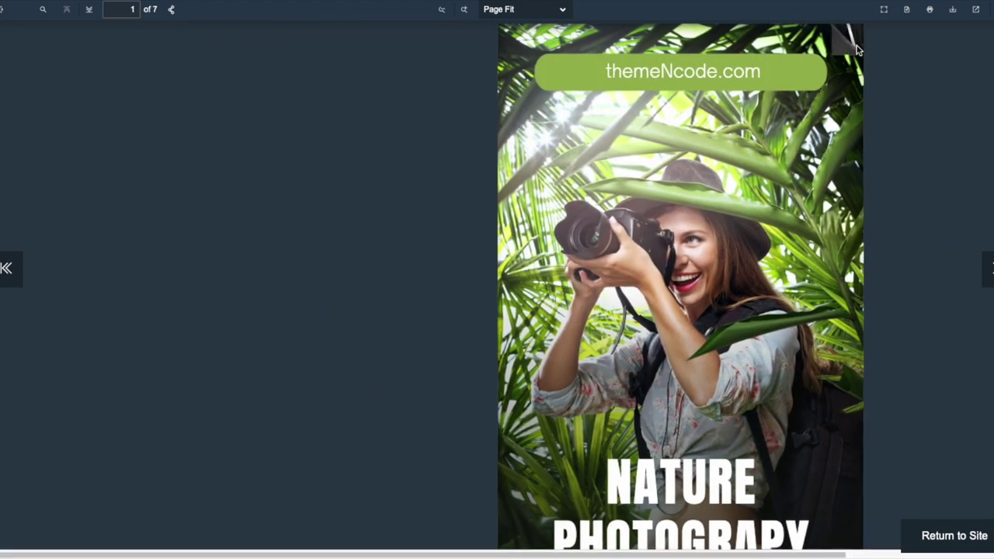
{"action": "left_click", "coordinate": [858, 49]}
{"action": "left_click", "coordinate": [858, 41]}
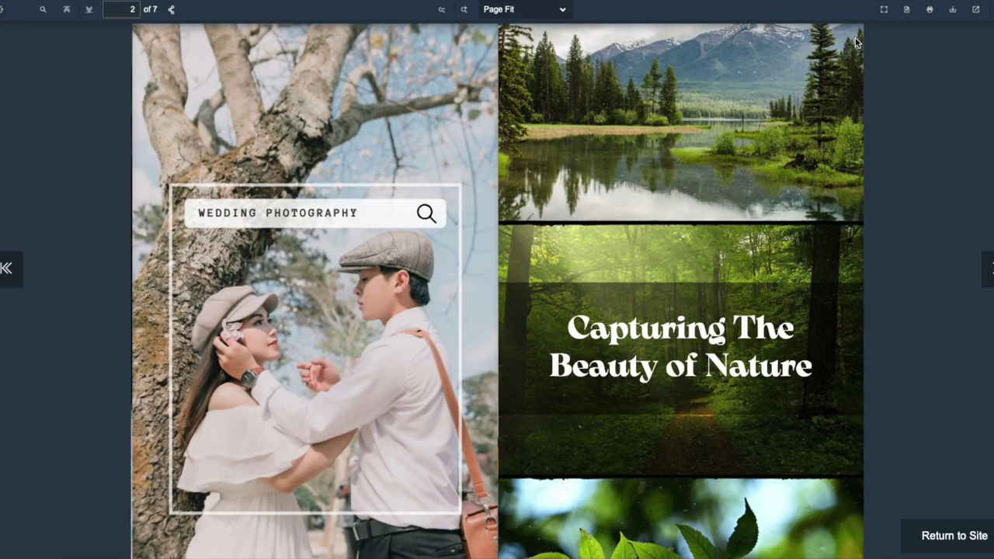
{"action": "left_click", "coordinate": [859, 41]}
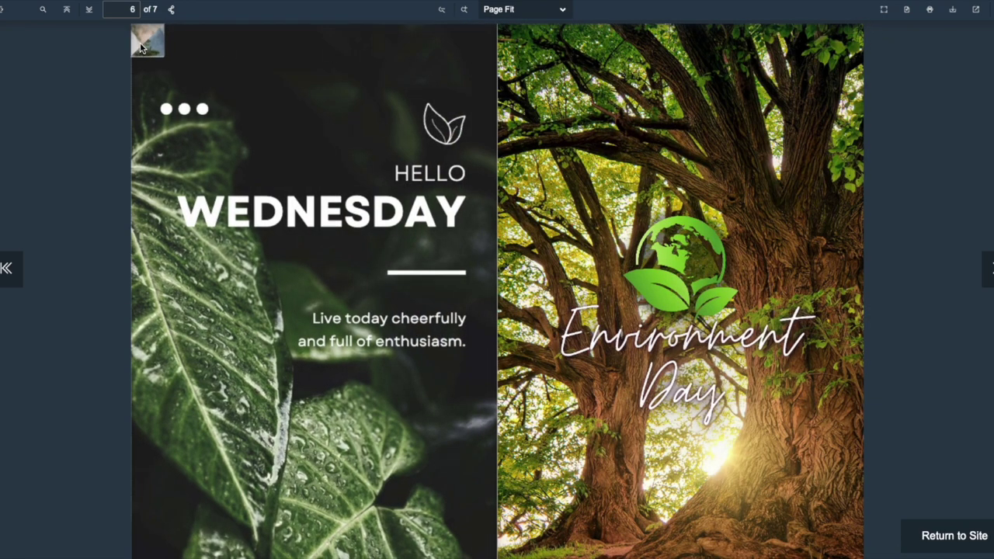
Page back and forth through the spreads with corner drags and the Left arrow key.
{"action": "mouse_move", "coordinate": [189, 73]}
{"action": "left_mouse_down"}
{"action": "mouse_move", "coordinate": [631, 223]}
{"action": "mouse_move", "coordinate": [923, 109]}
{"action": "left_mouse_up"}
{"action": "key", "text": "Left"}
{"action": "key", "text": "Left"}
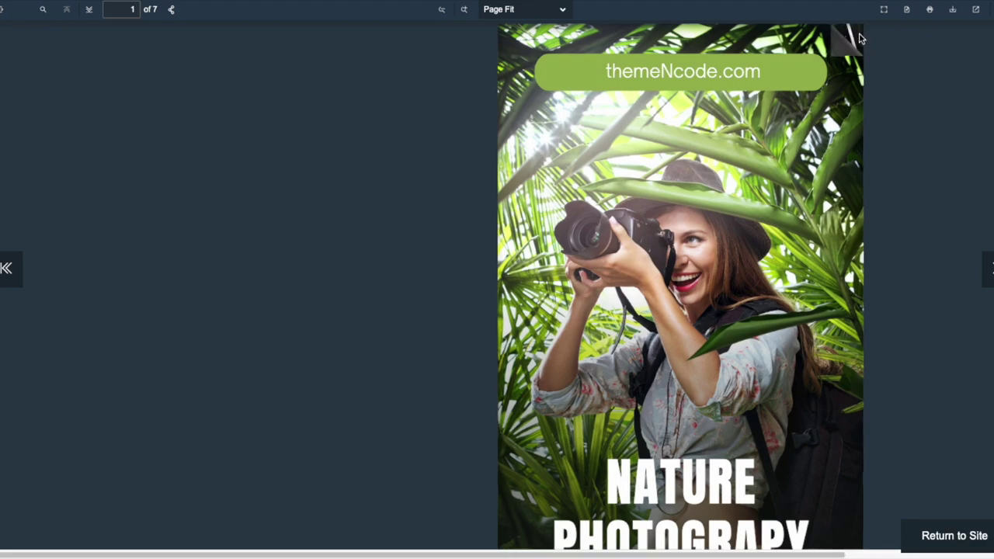
{"action": "left_click_drag", "start_coordinate": [860, 40], "coordinate": [196, 130]}
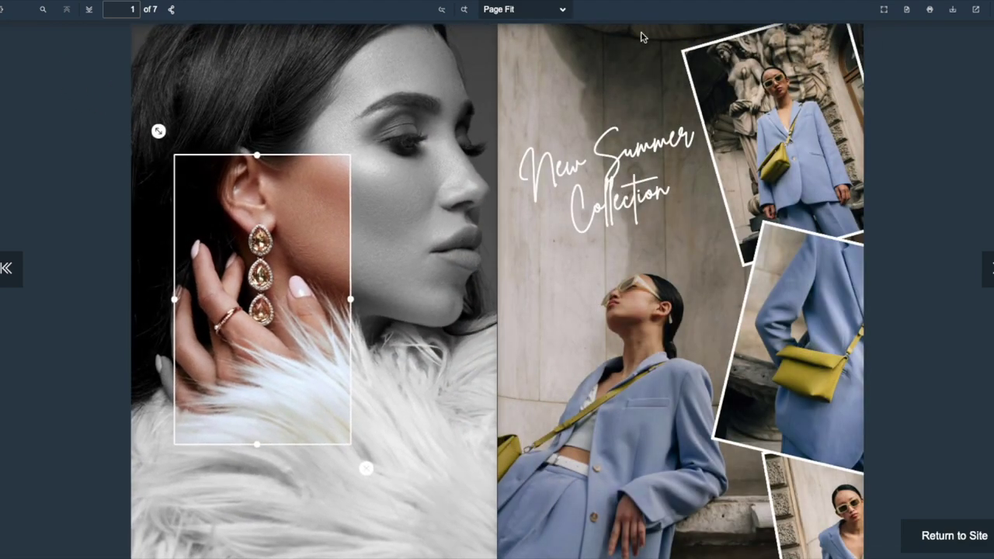
{"action": "left_click_drag", "start_coordinate": [862, 33], "coordinate": [222, 35]}
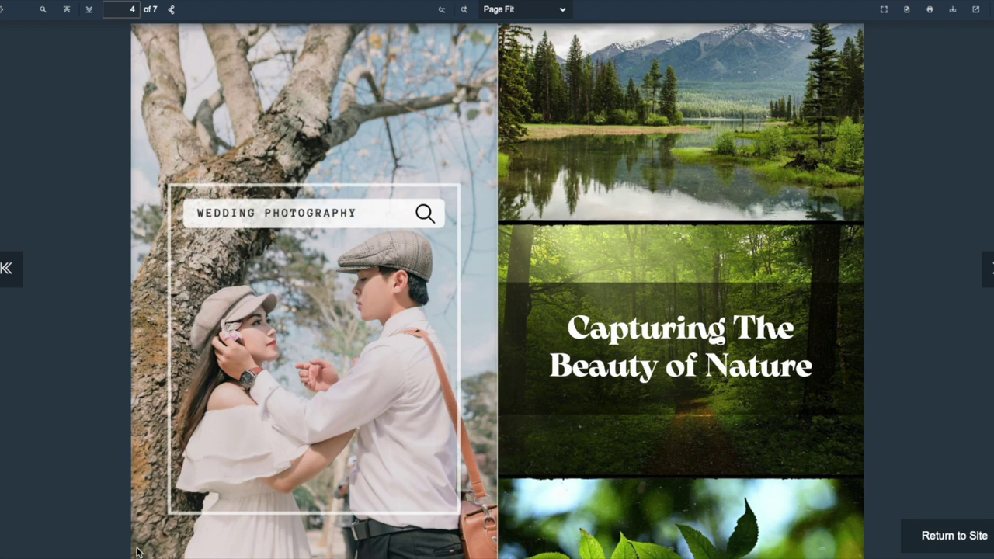
{"action": "scroll", "coordinate": [141, 547], "scroll_direction": "down", "scroll_amount": 3}
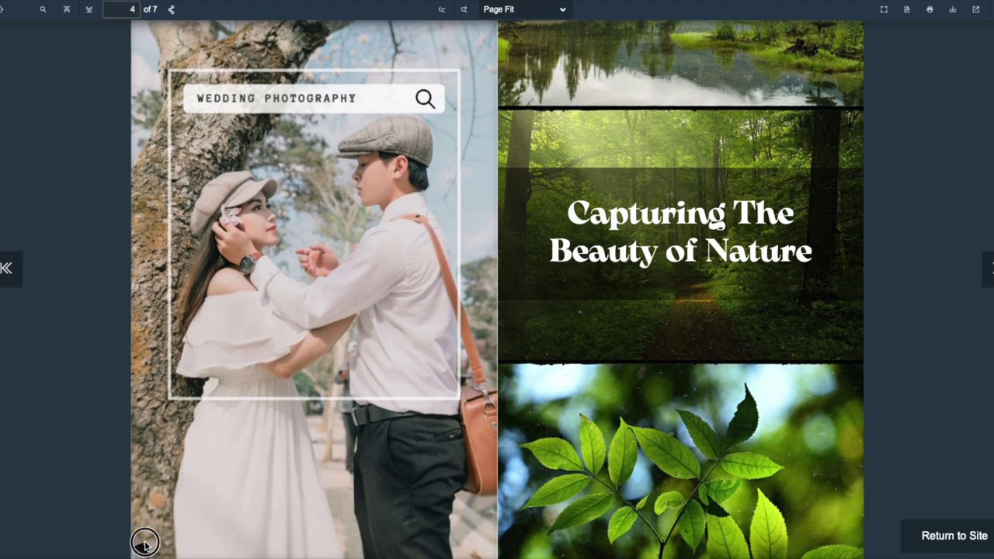
{"action": "left_click_drag", "start_coordinate": [144, 544], "coordinate": [819, 129]}
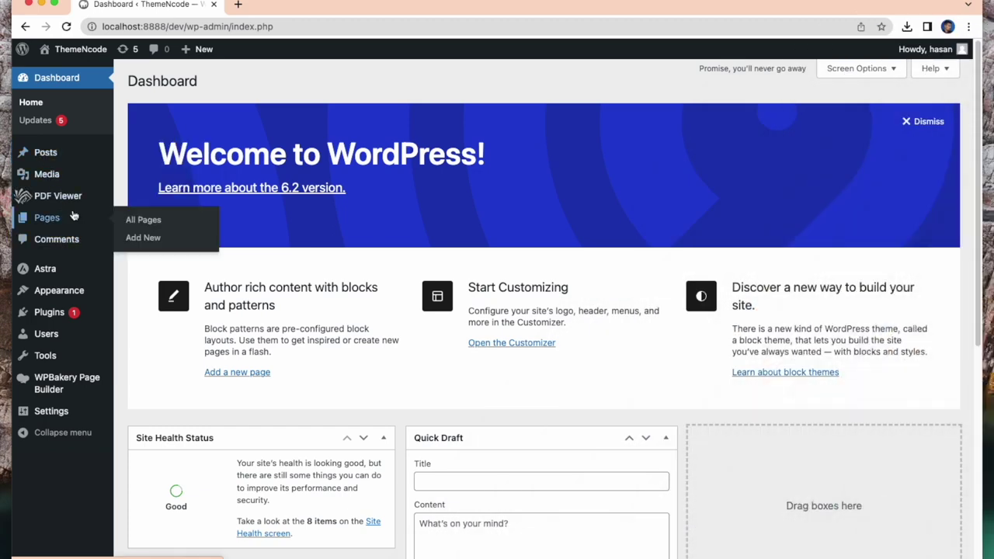
{"action": "mouse_move", "coordinate": [46, 217]}
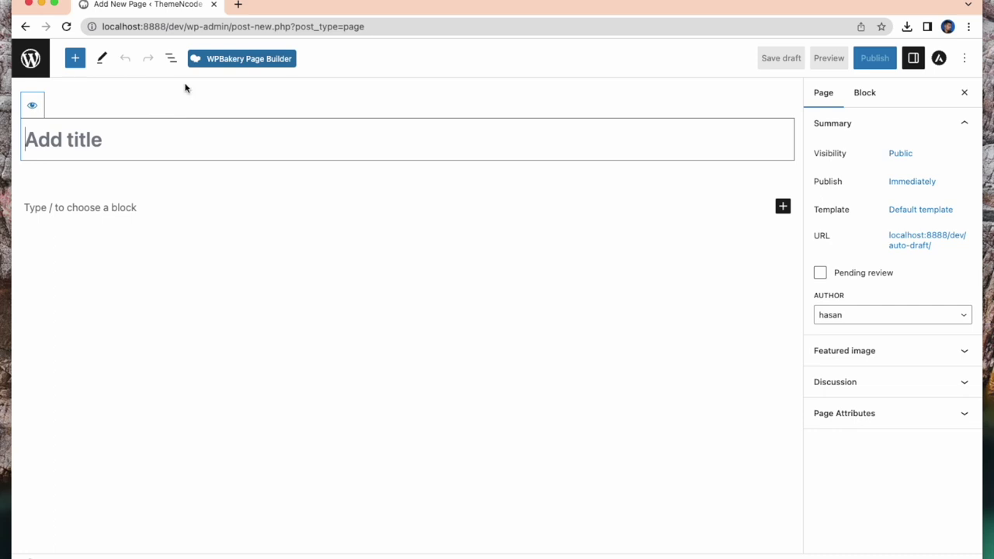
Open the new page in the WPBakery Frontend Editor and search elements for 'pdf'.
{"action": "left_click", "coordinate": [223, 58]}
{"action": "type", "text": "photoghraphy"}
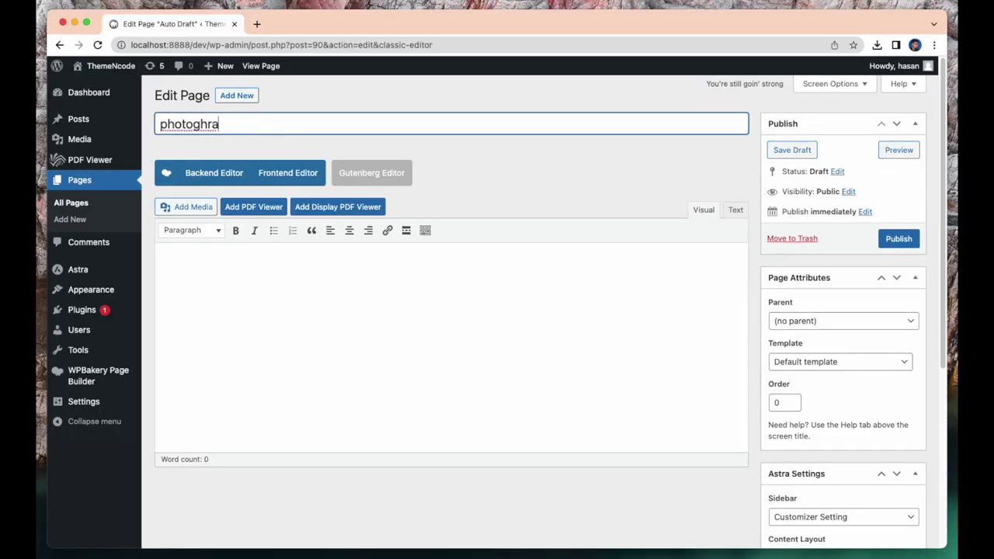
{"action": "left_click", "coordinate": [288, 173]}
{"action": "left_click", "coordinate": [365, 317]}
{"action": "type", "text": "p"}
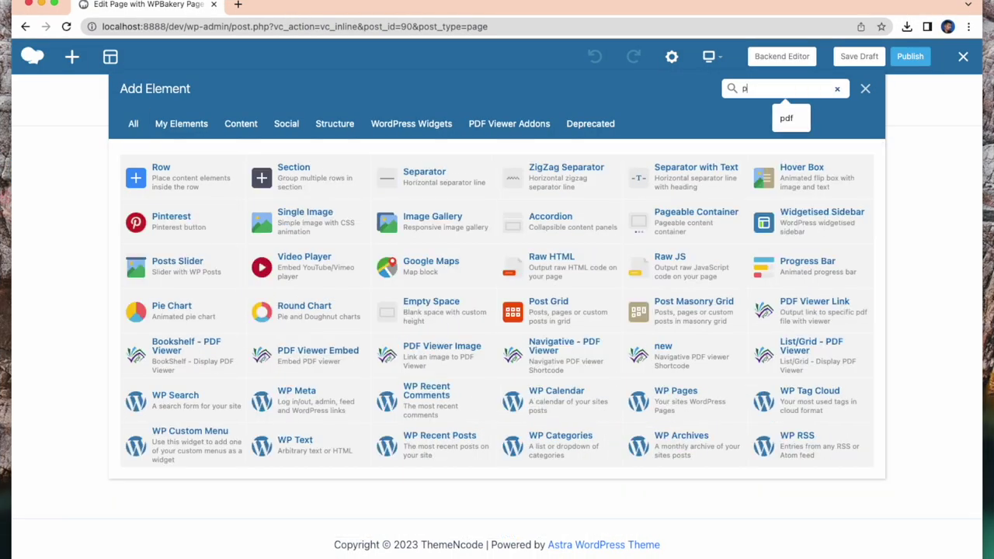
{"action": "type", "text": "df"}
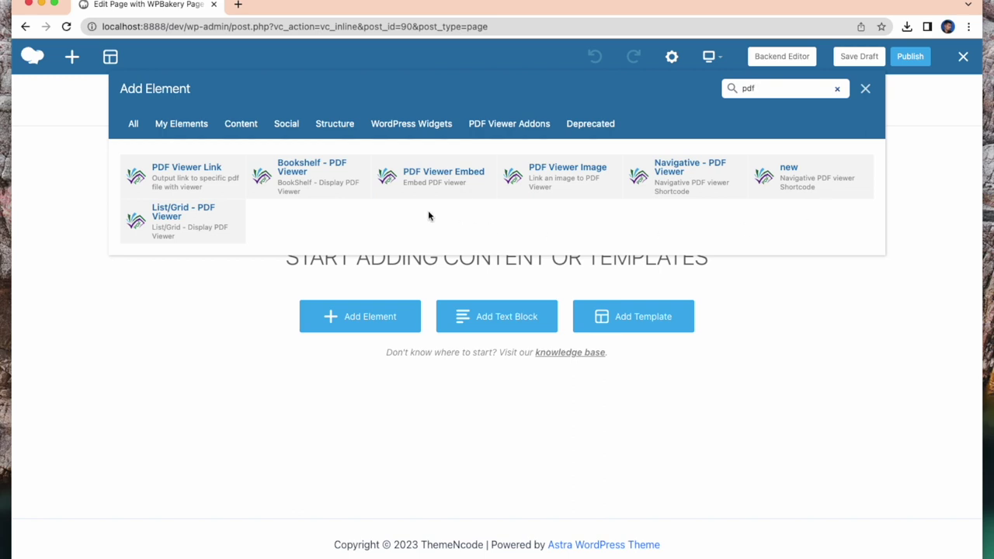
Add a PDF Viewer Embed element set to the photography viewer and save it.
{"action": "left_click", "coordinate": [435, 187]}
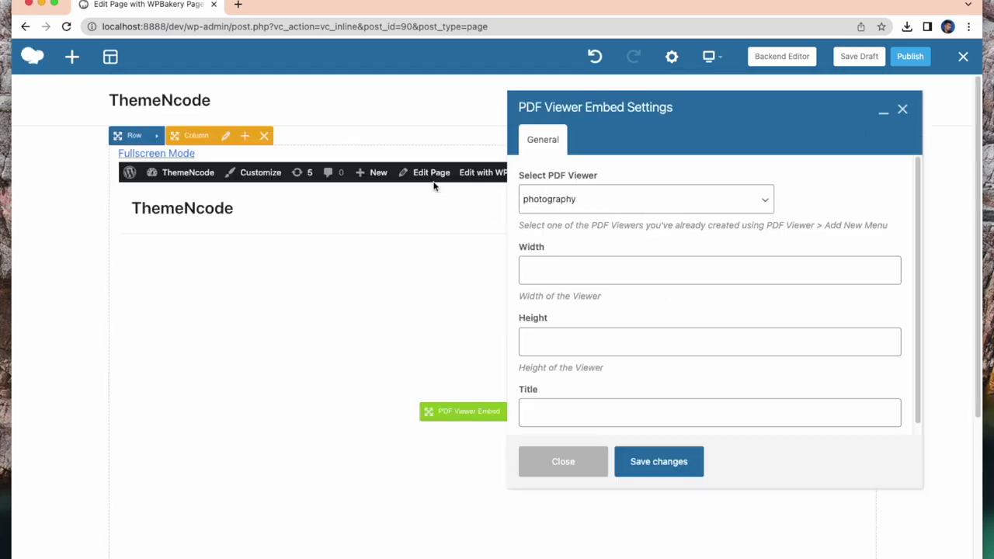
{"action": "left_click", "coordinate": [599, 201]}
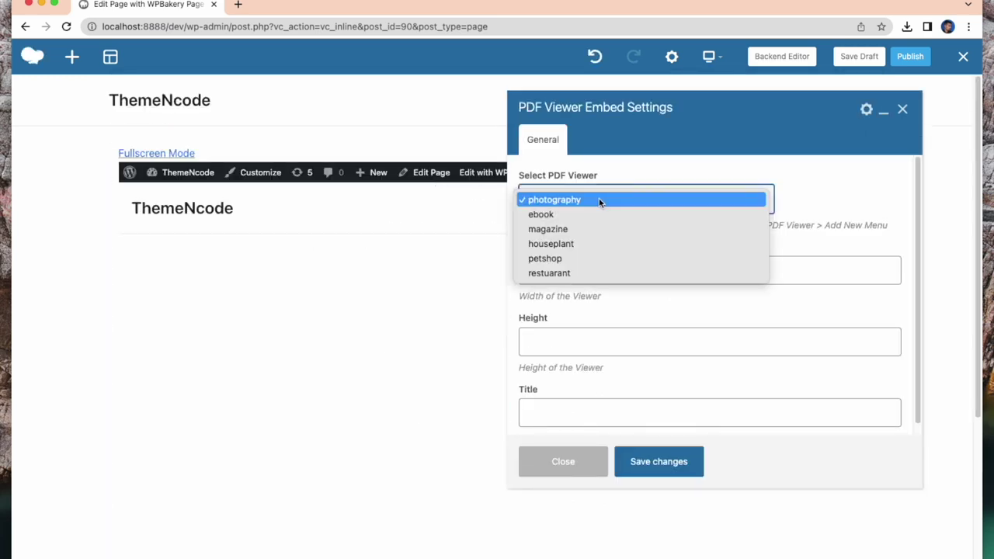
{"action": "left_click", "coordinate": [599, 200]}
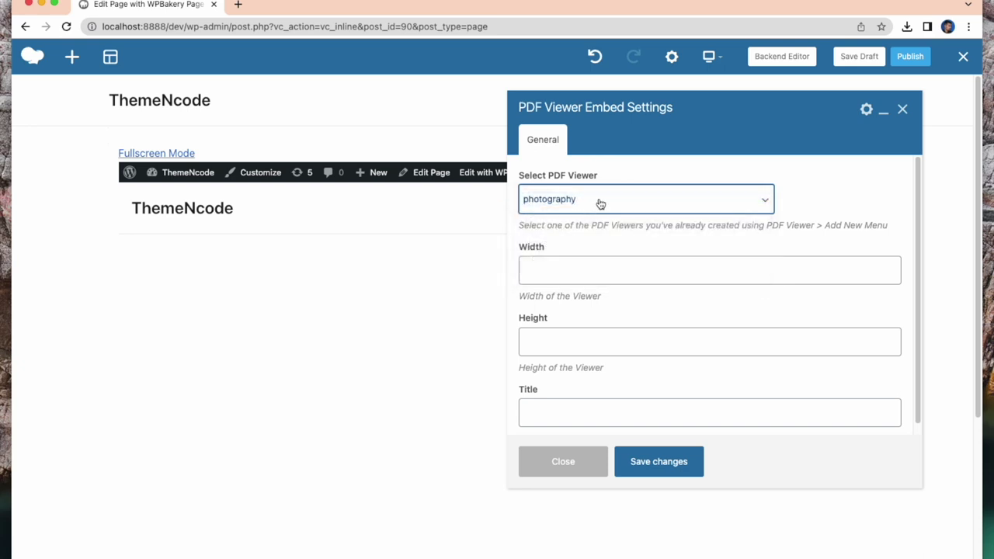
{"action": "left_click", "coordinate": [657, 472]}
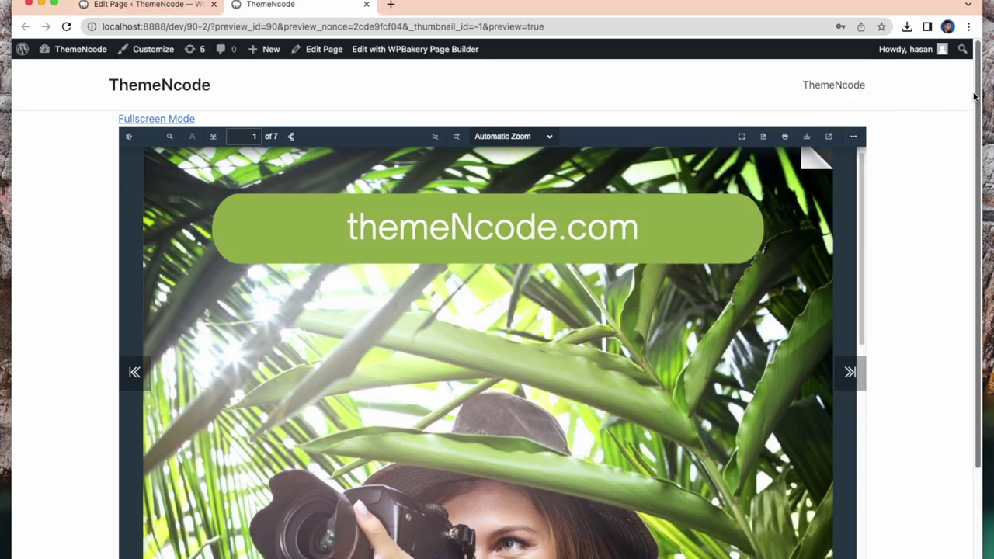
In the page preview, turn the flipbook pages and set zoom to Page Fit.
{"action": "left_click_drag", "start_coordinate": [981, 97], "coordinate": [981, 145]}
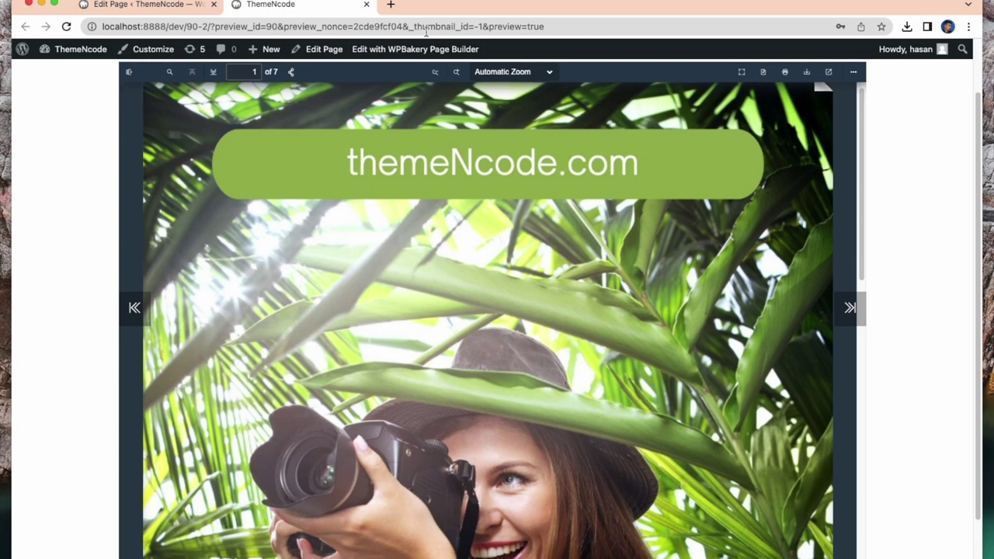
{"action": "left_click", "coordinate": [808, 88]}
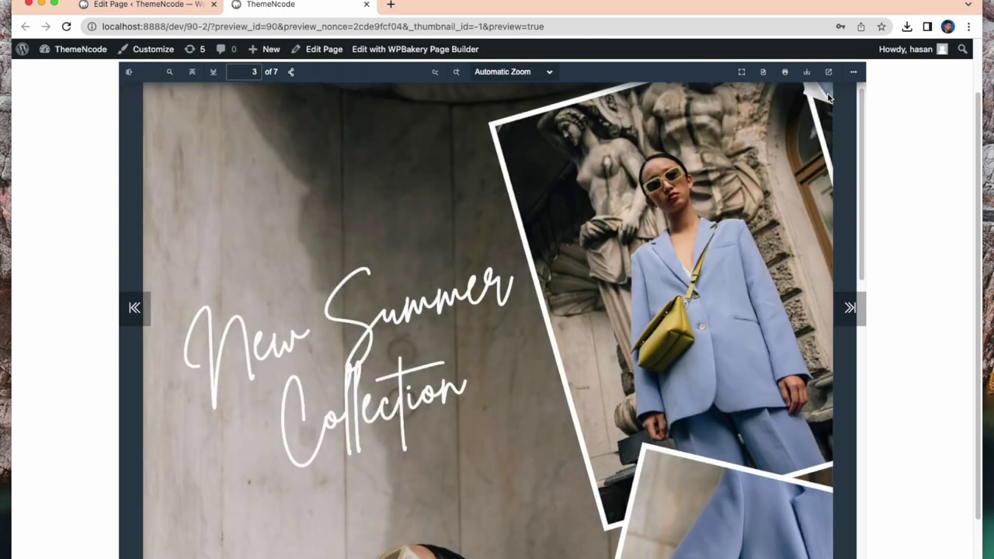
{"action": "left_click", "coordinate": [821, 99]}
{"action": "left_click", "coordinate": [512, 72]}
{"action": "left_click", "coordinate": [526, 98]}
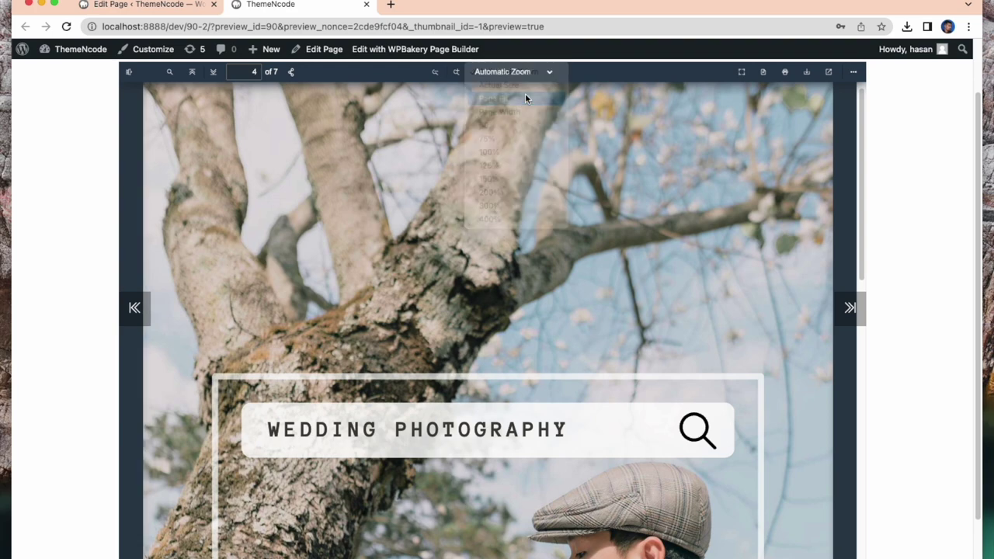
{"action": "left_click", "coordinate": [624, 95]}
Switch the flipbook to two-page spreads and turn forward and back a spread.
{"action": "left_click", "coordinate": [854, 71]}
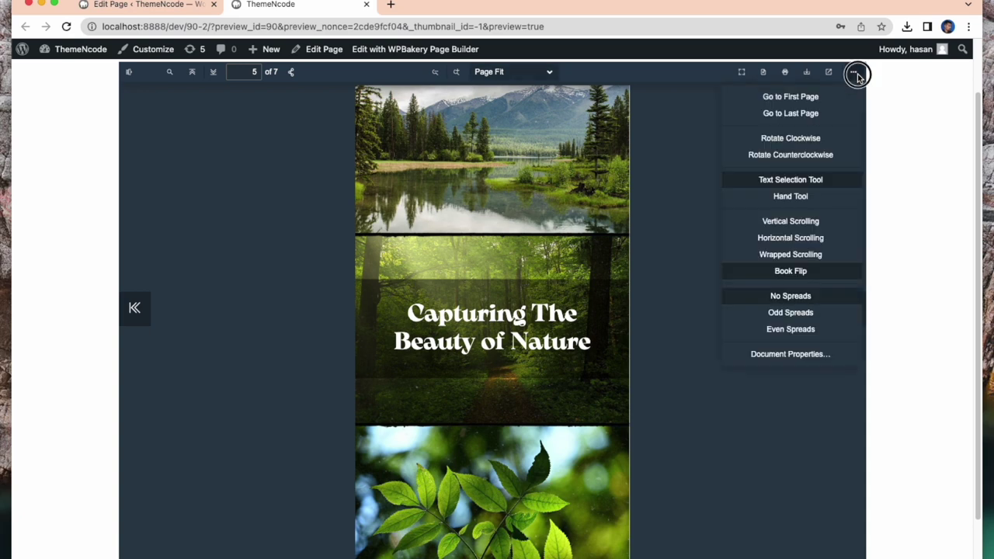
{"action": "left_click", "coordinate": [854, 72]}
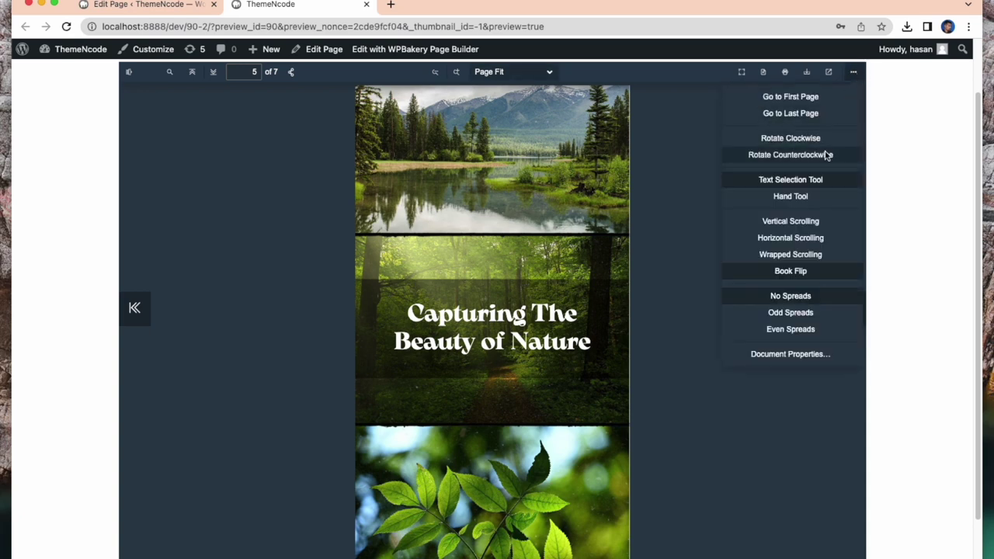
{"action": "left_click", "coordinate": [798, 313]}
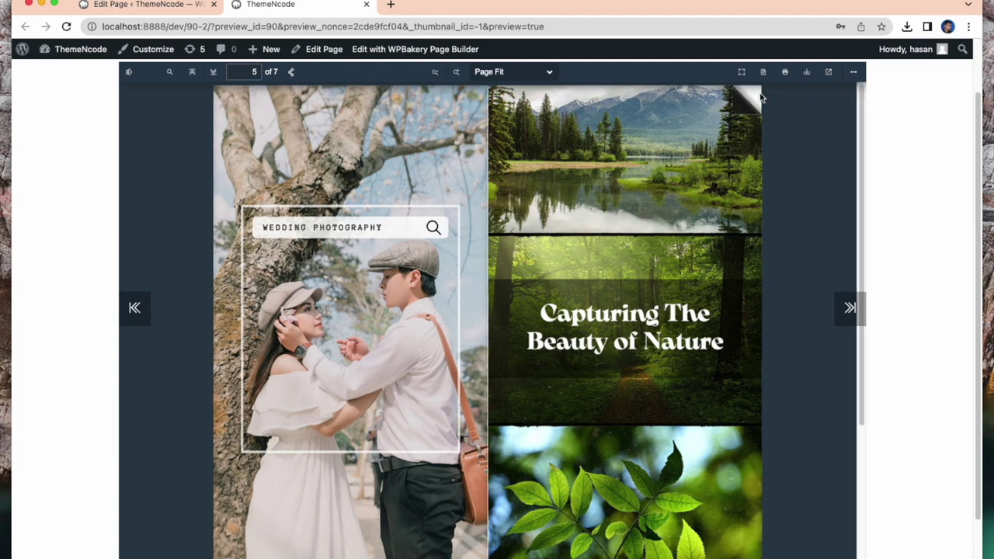
{"action": "left_click", "coordinate": [761, 97]}
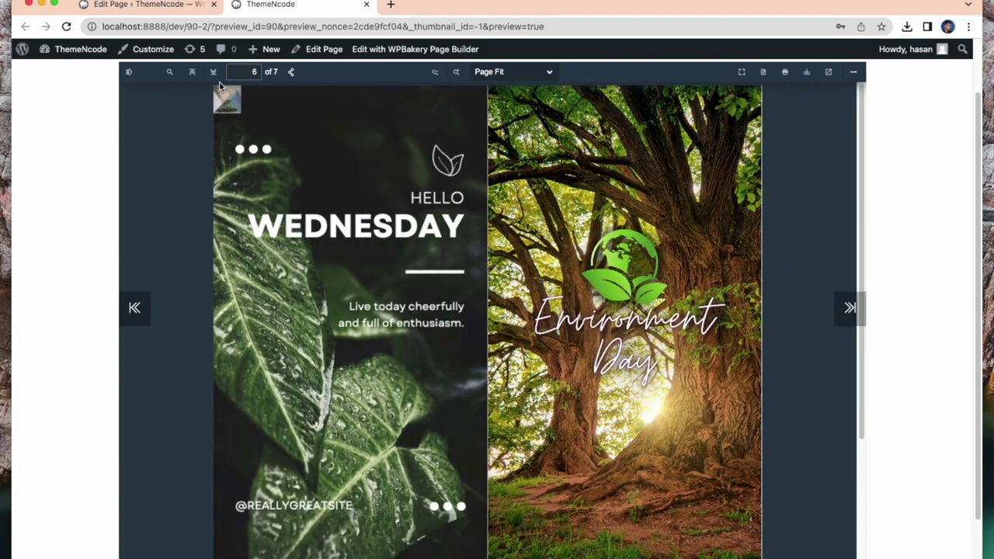
{"action": "left_click", "coordinate": [218, 94]}
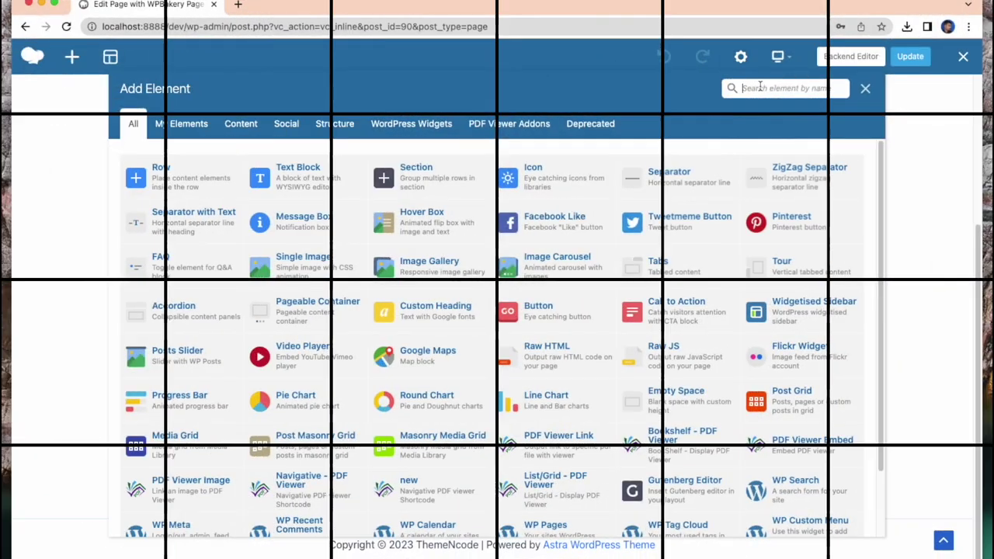
Filter the element library to PDF viewers and add a Bookshelf - PDF Viewer element.
{"action": "left_click", "coordinate": [761, 87]}
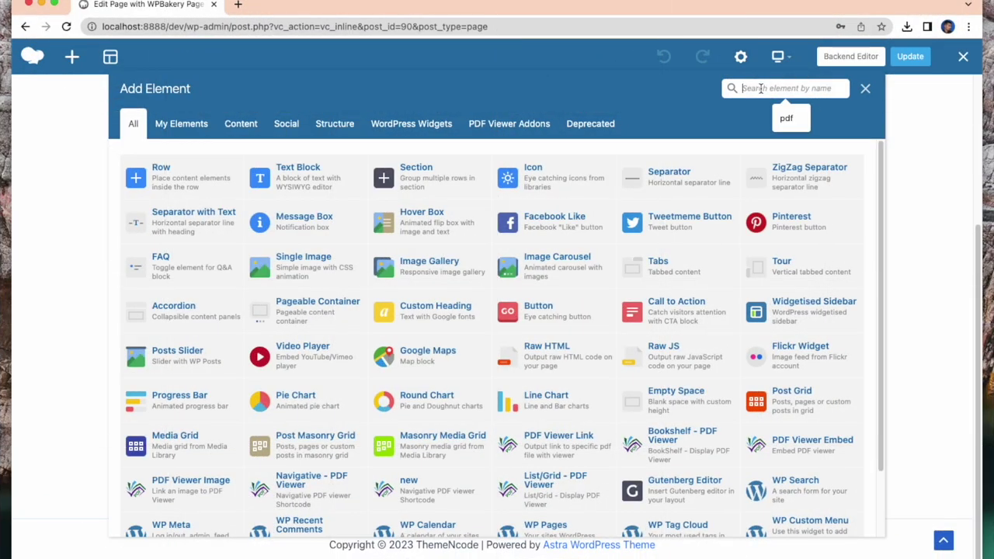
{"action": "left_click", "coordinate": [786, 118]}
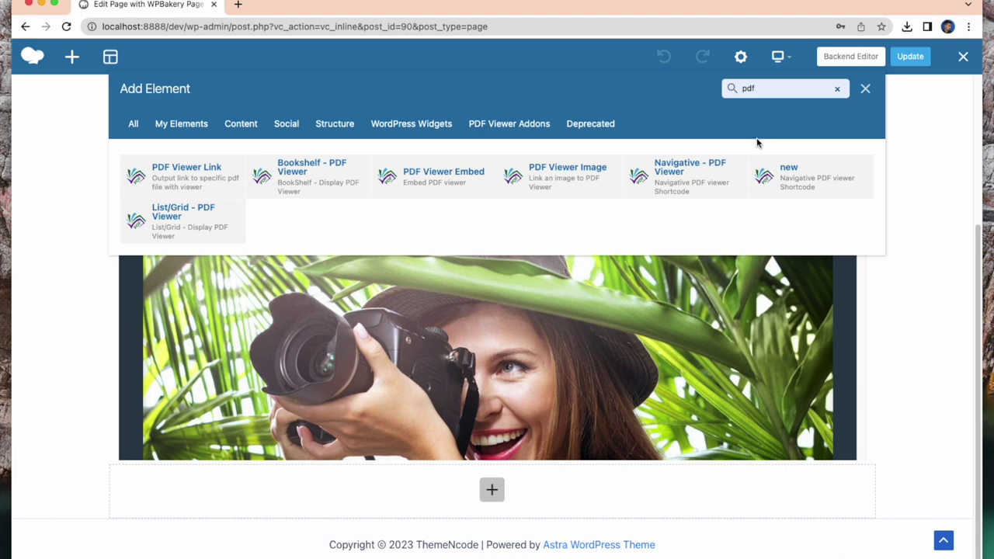
{"action": "left_click", "coordinate": [336, 180]}
Add magazine, houseplant, petshop and restuarant viewers beside photography, then save and close.
{"action": "left_click", "coordinate": [596, 193]}
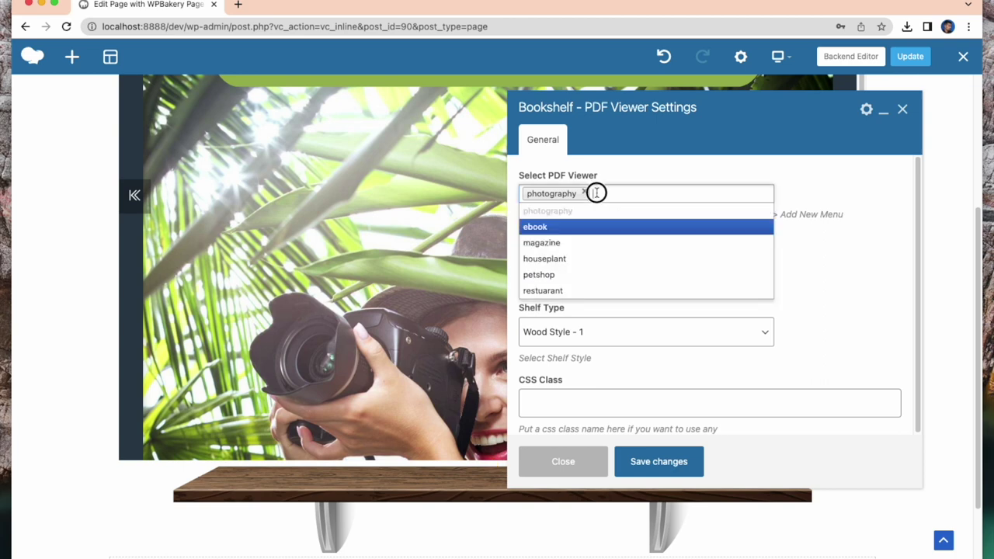
{"action": "left_click", "coordinate": [565, 243]}
{"action": "left_click", "coordinate": [664, 194]}
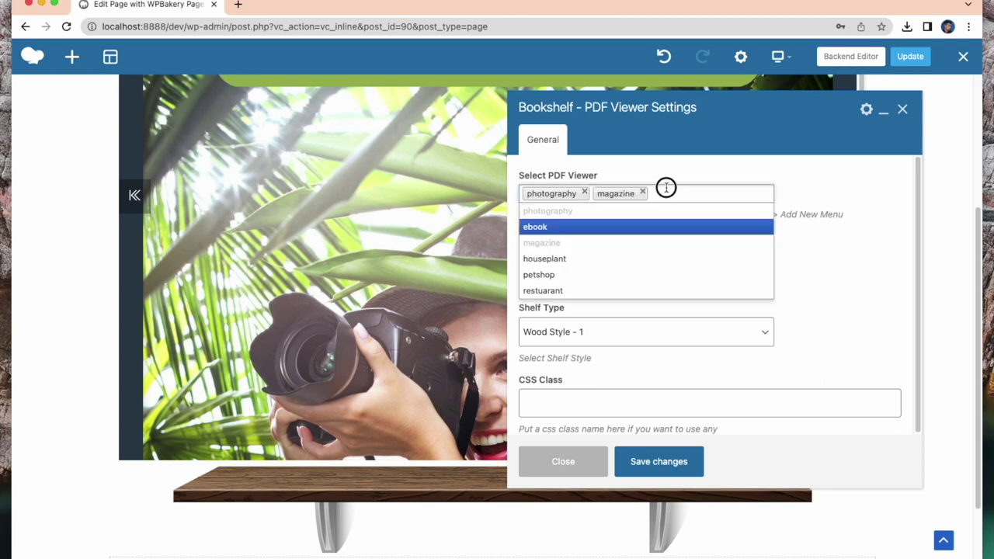
{"action": "left_click", "coordinate": [572, 258]}
{"action": "left_click", "coordinate": [718, 193]}
{"action": "left_click", "coordinate": [600, 273]}
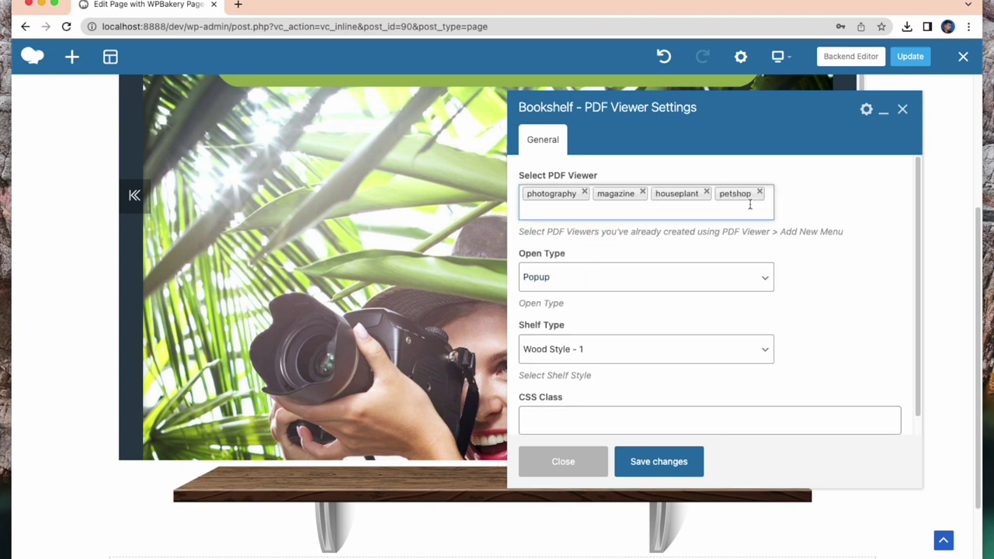
{"action": "left_click", "coordinate": [676, 215]}
{"action": "left_click", "coordinate": [566, 307]}
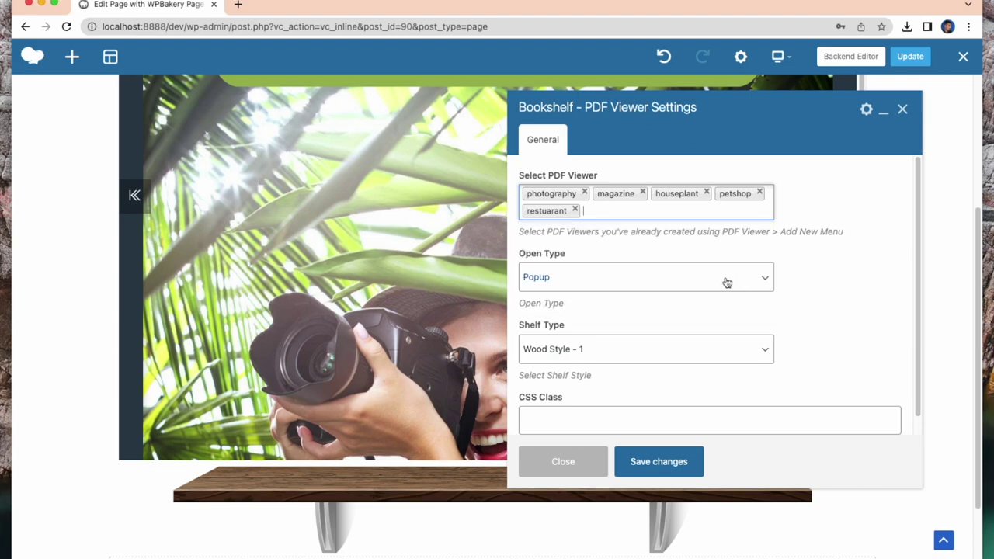
{"action": "left_click", "coordinate": [652, 463]}
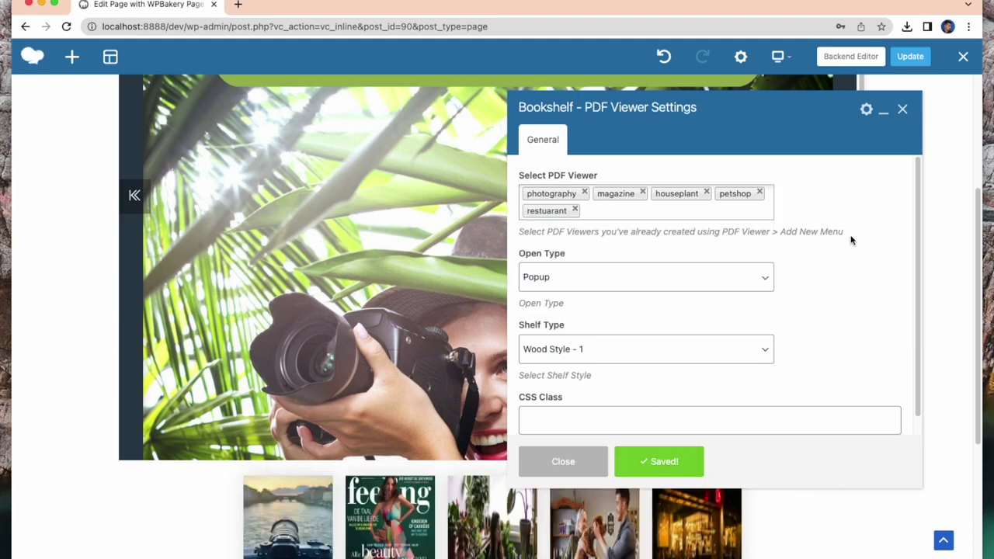
{"action": "left_click", "coordinate": [903, 109]}
Update the page, open the photography book and turn a page, then open the magazine book.
{"action": "scroll", "coordinate": [912, 306], "scroll_direction": "down", "scroll_amount": 5}
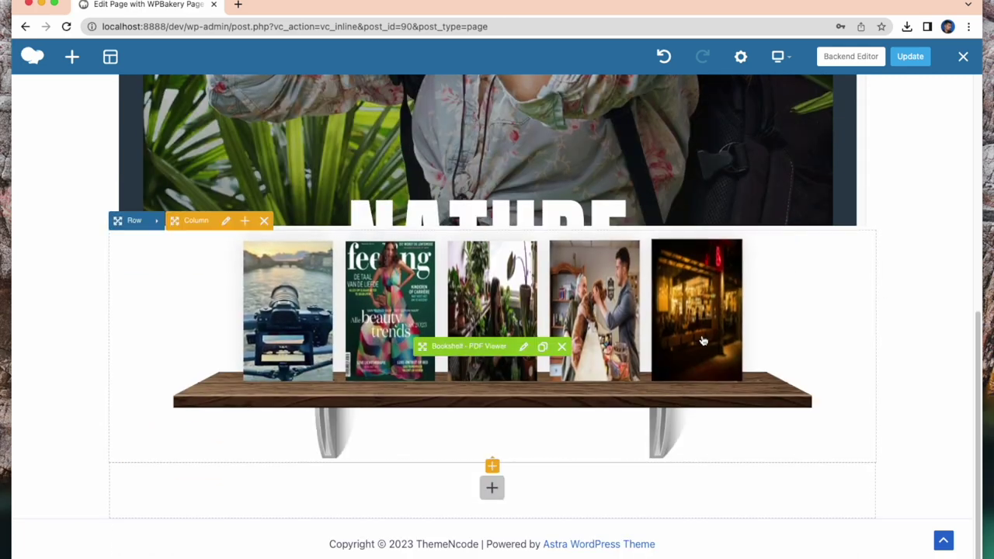
{"action": "left_click", "coordinate": [908, 57]}
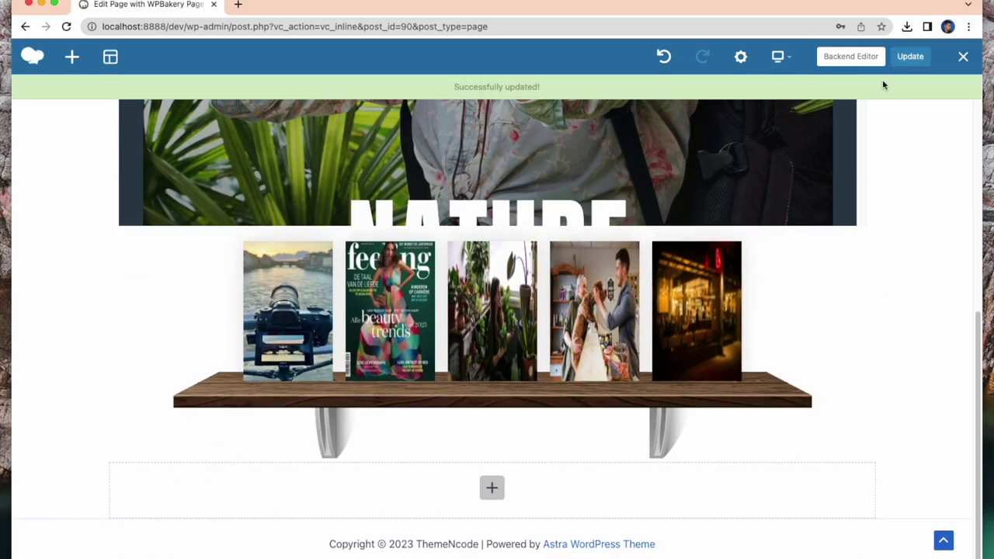
{"action": "left_click", "coordinate": [288, 307]}
{"action": "left_click", "coordinate": [817, 74]}
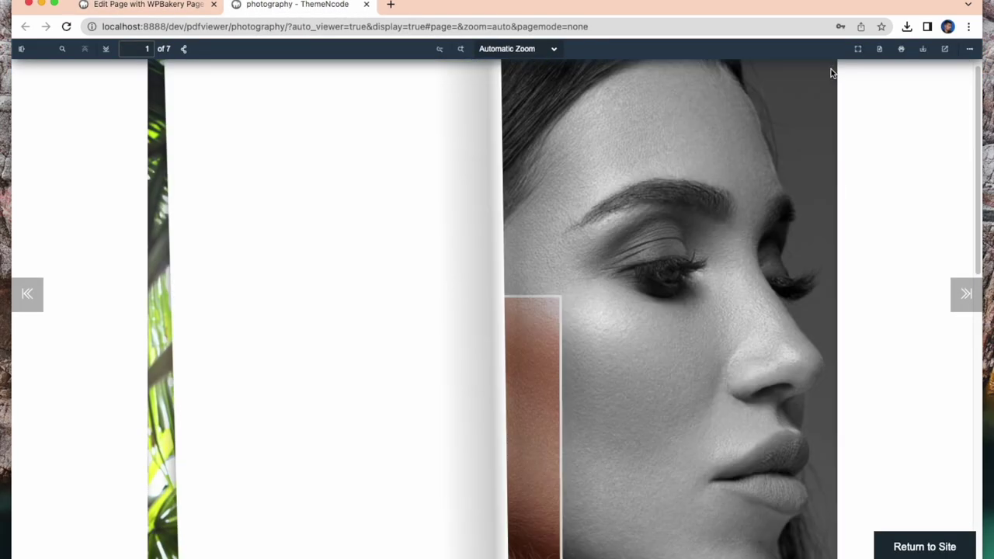
{"action": "left_click", "coordinate": [367, 5]}
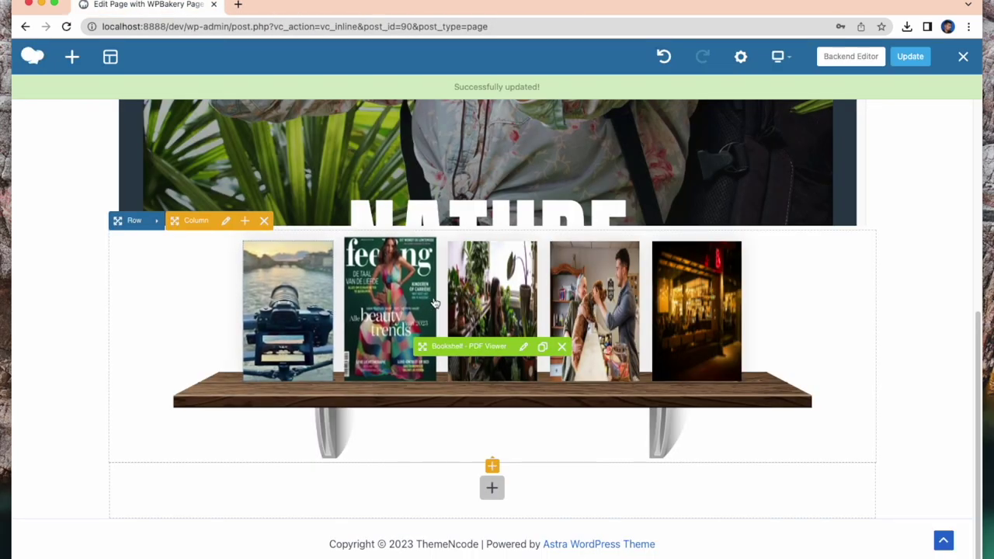
{"action": "left_click", "coordinate": [402, 321]}
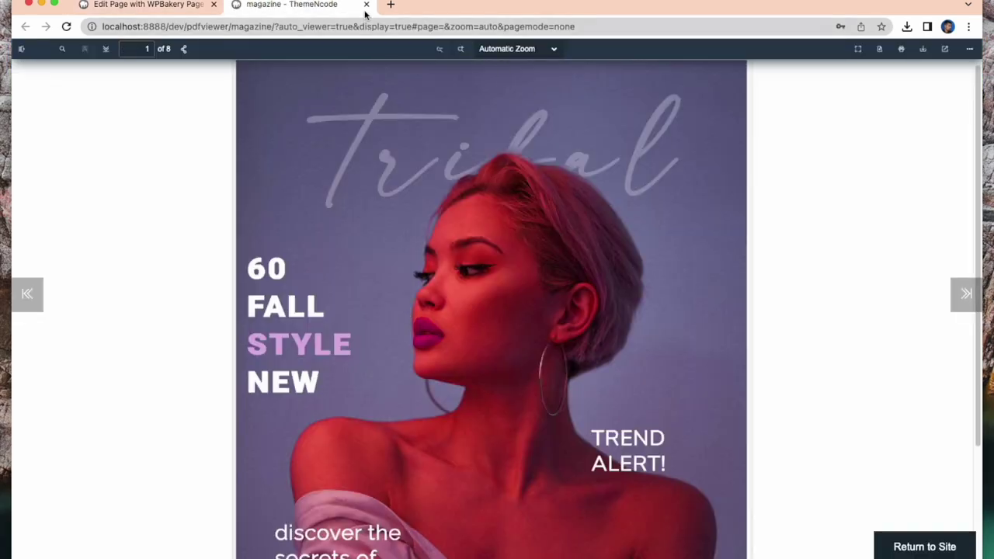